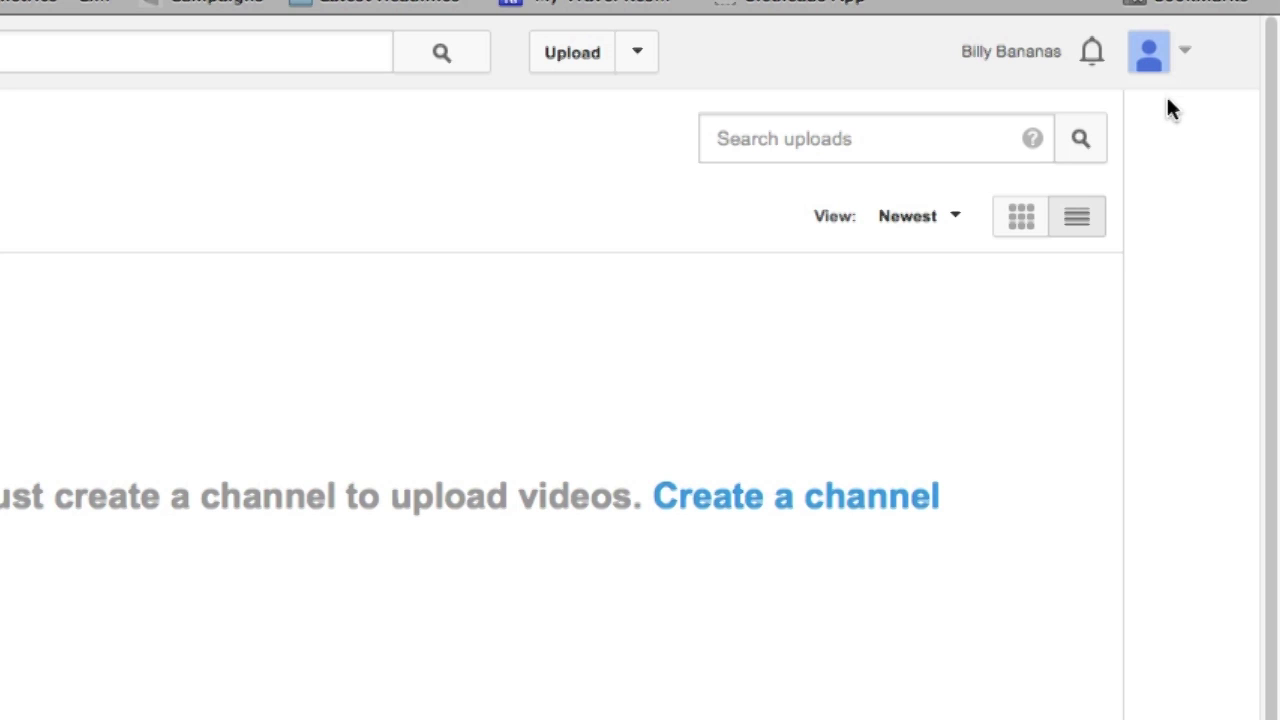
# Step: Switch from the personal Google account to the BillyBananasOnline page account
pyautogui.click(1186, 57)
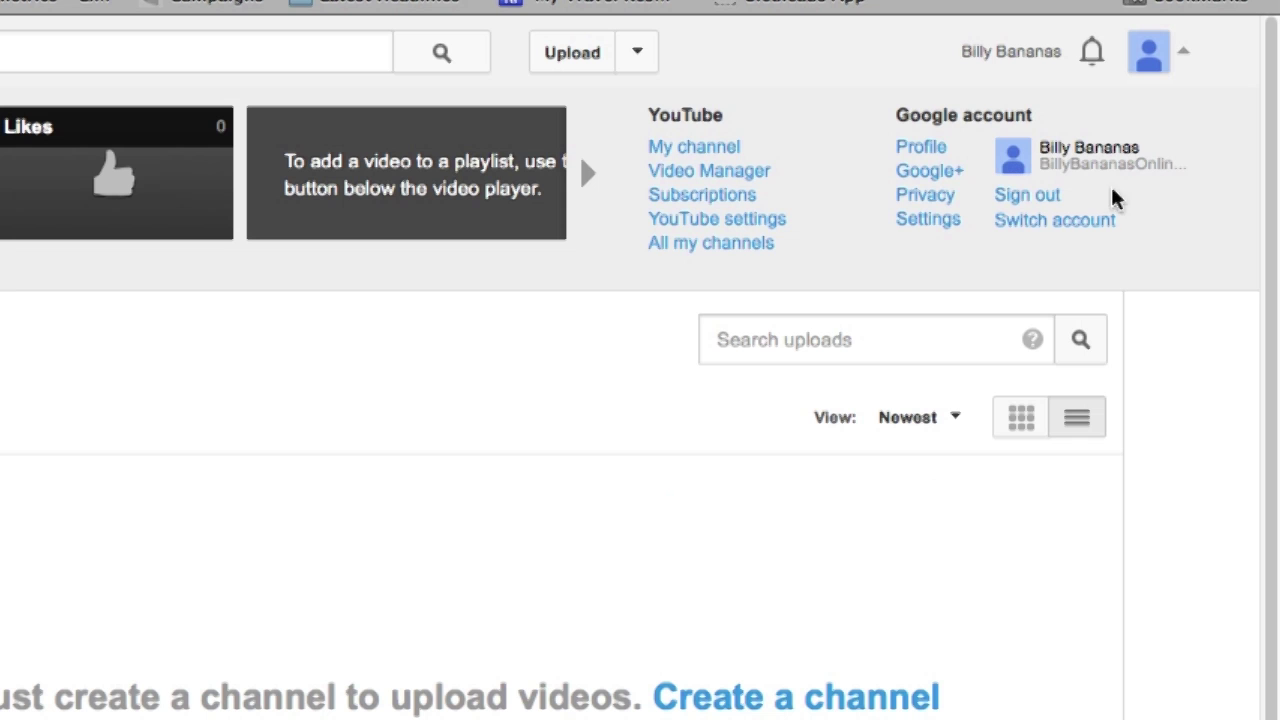
pyautogui.click(1035, 228)
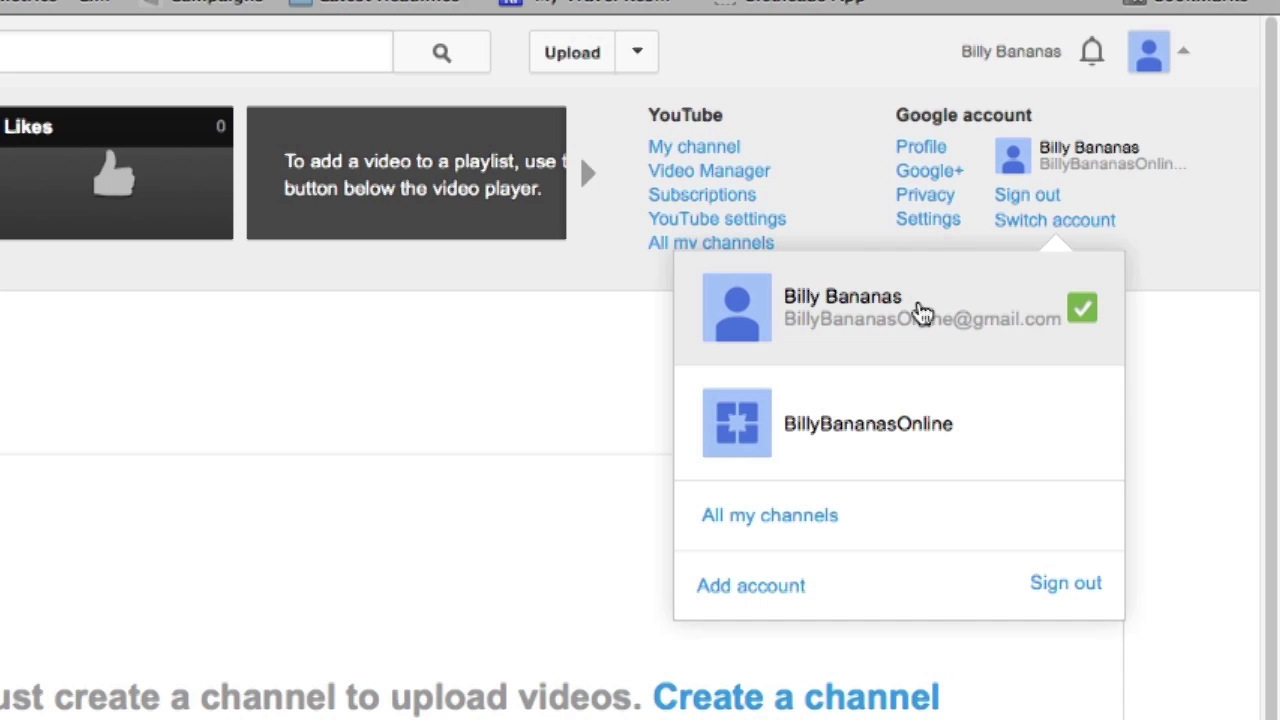
pyautogui.click(1195, 262)
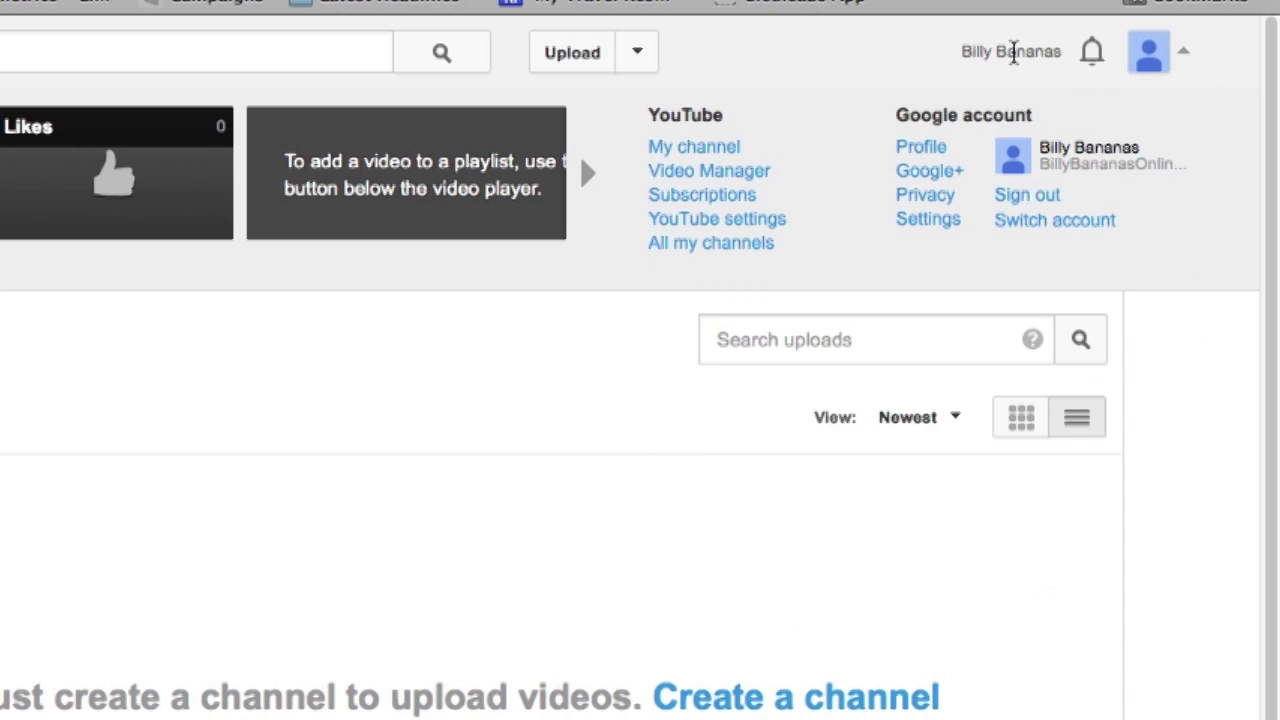
pyautogui.click(1034, 228)
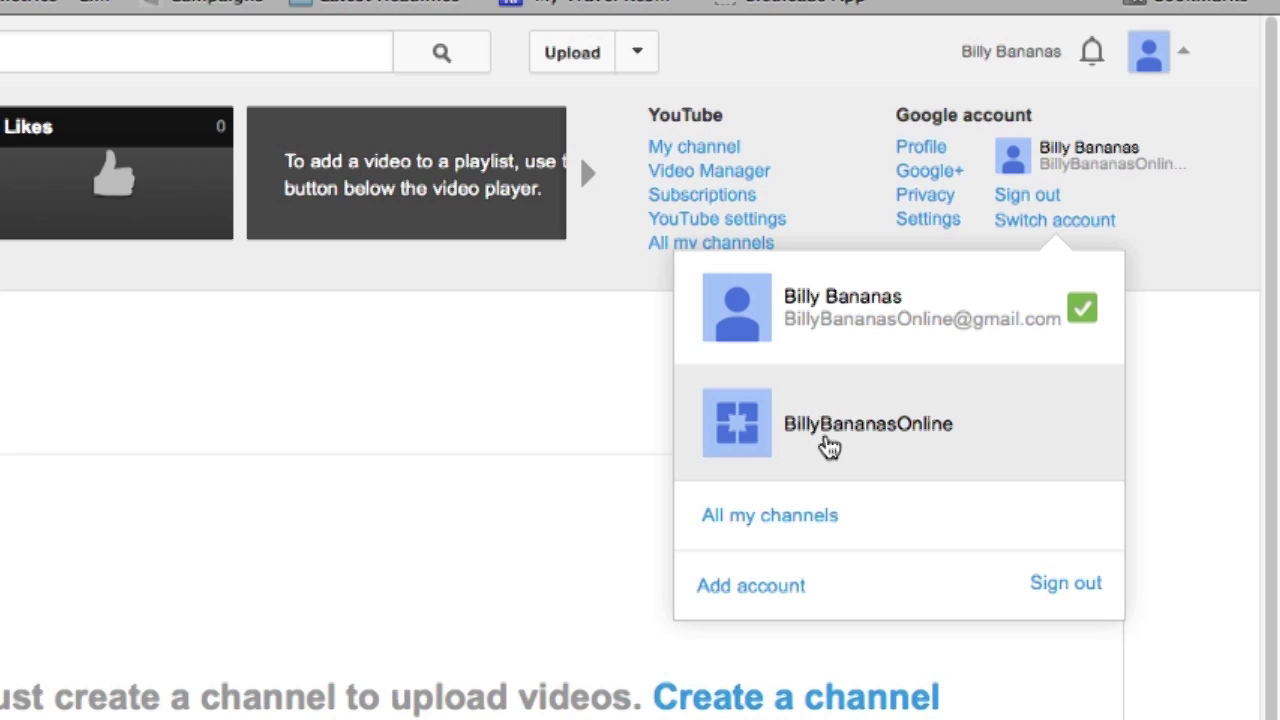
pyautogui.click(853, 444)
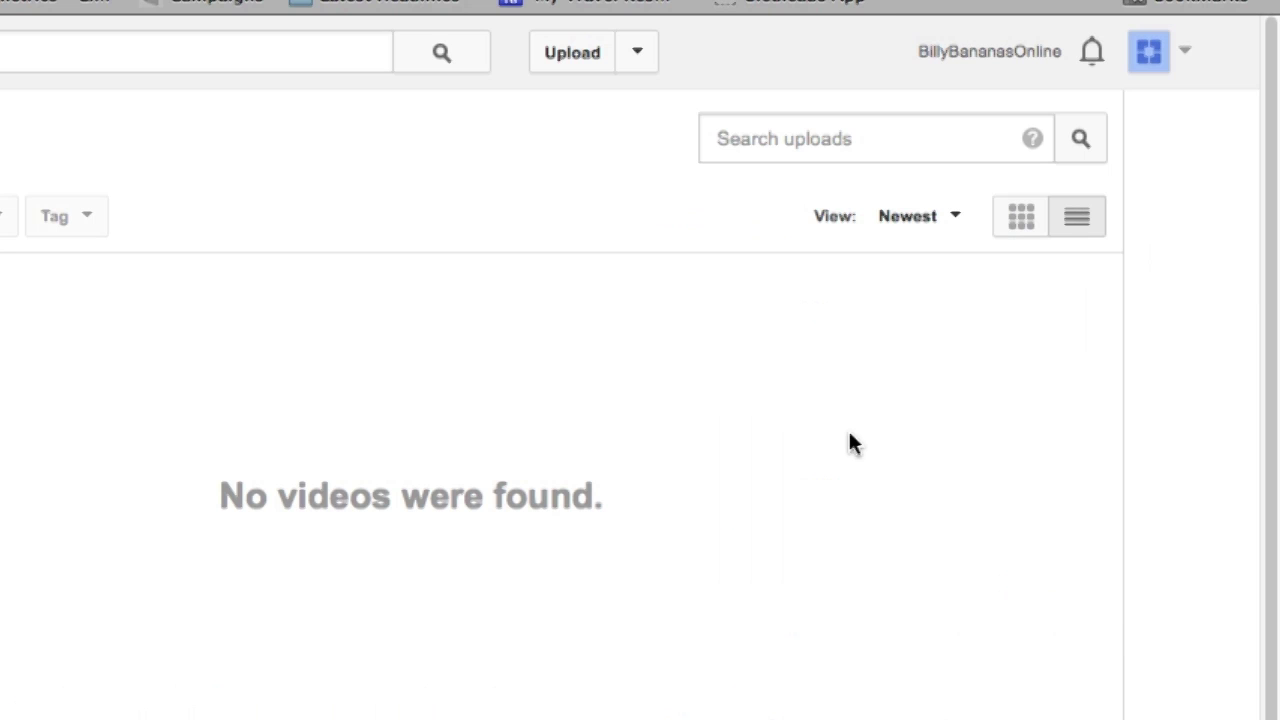
# Step: Look at the page account's options and switch back to the personal Google account
pyautogui.click(1158, 64)
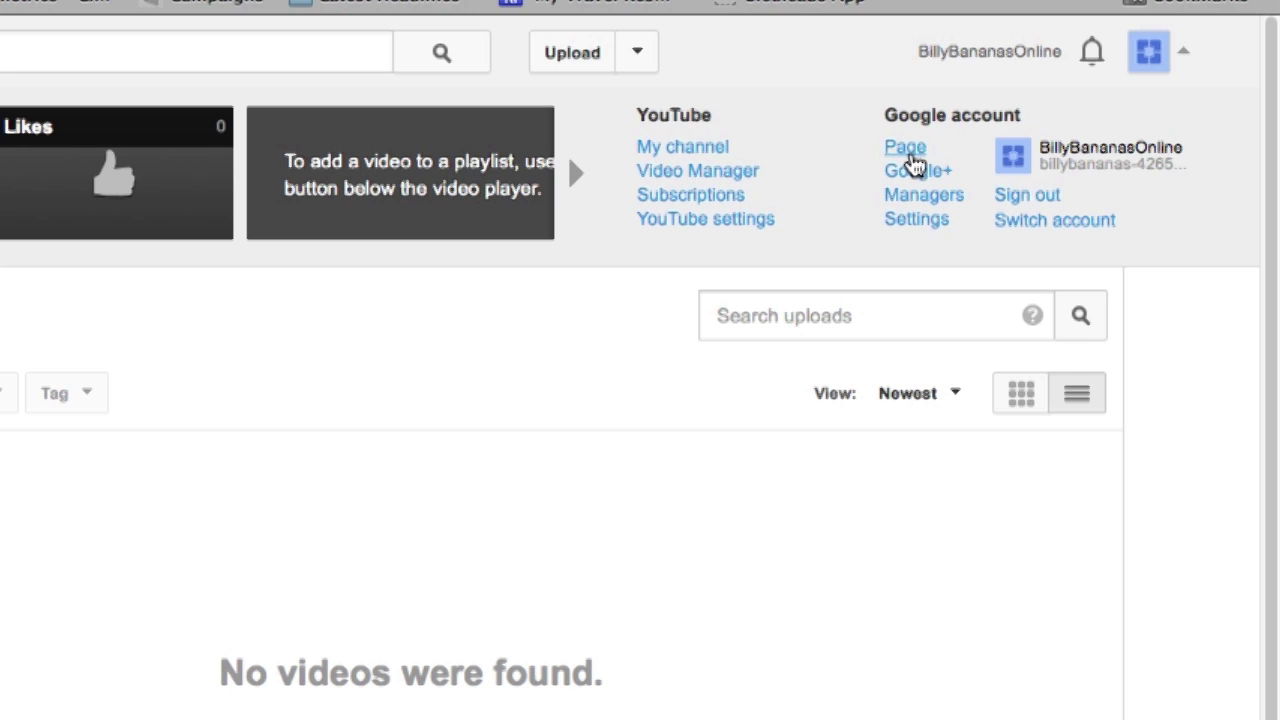
pyautogui.click(1160, 52)
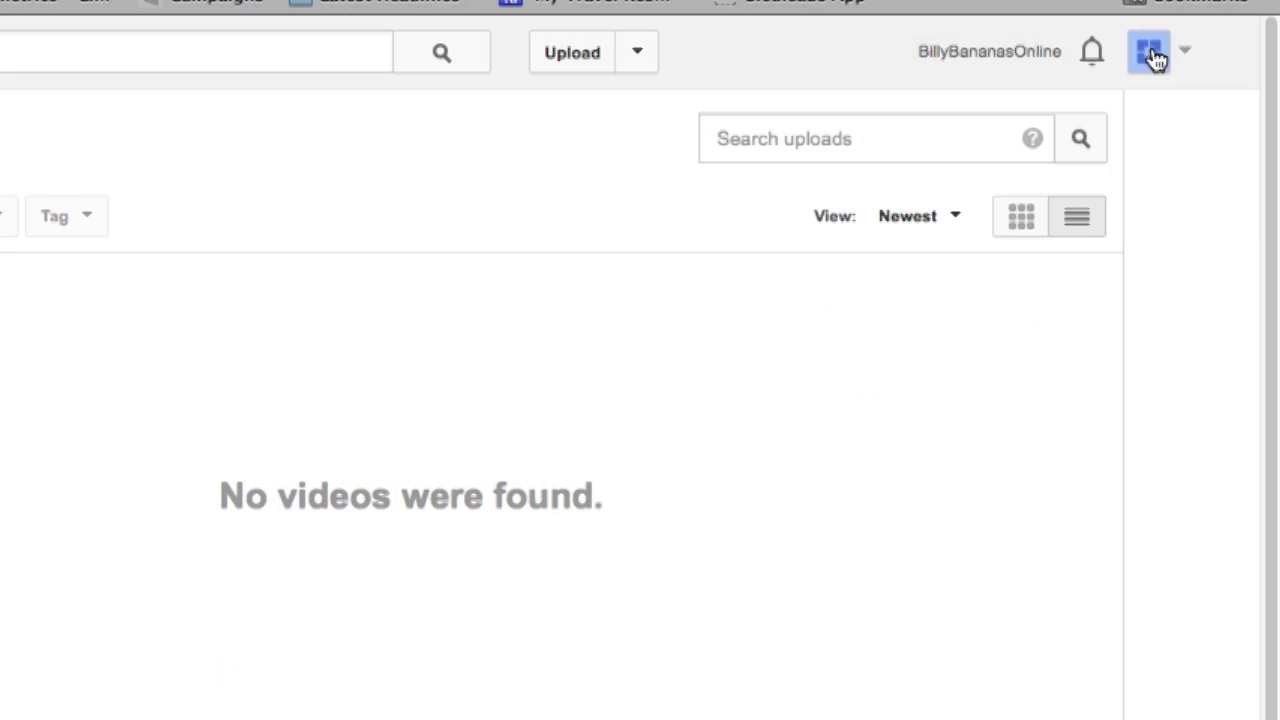
pyautogui.click(1185, 54)
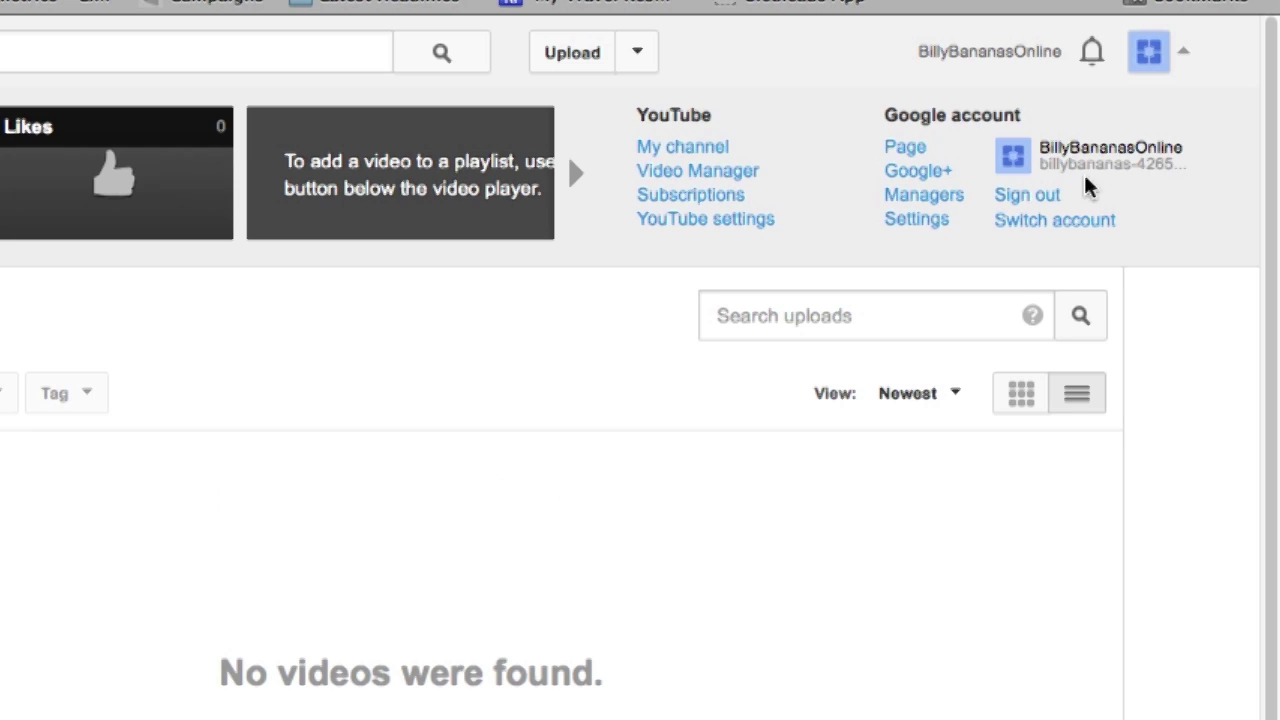
pyautogui.click(1057, 233)
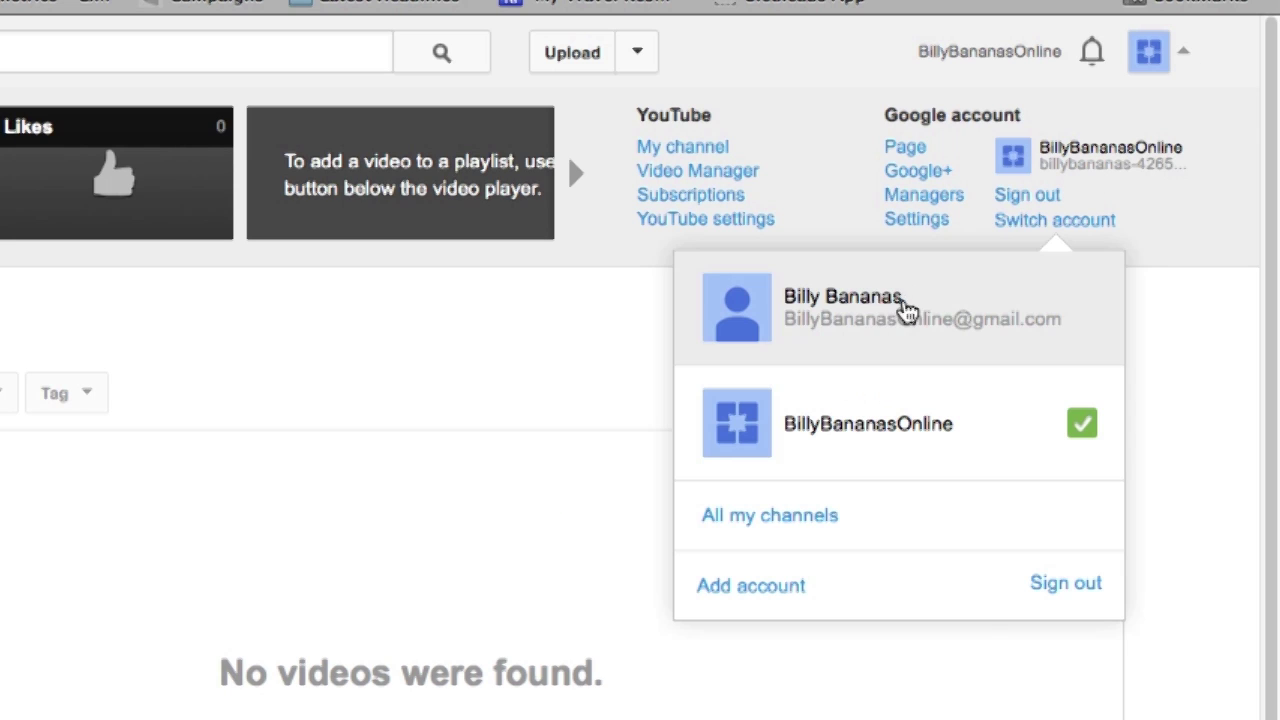
pyautogui.click(905, 311)
# Step: Return to the BillyBananasOnline page account and open its managers page
pyautogui.click(1149, 52)
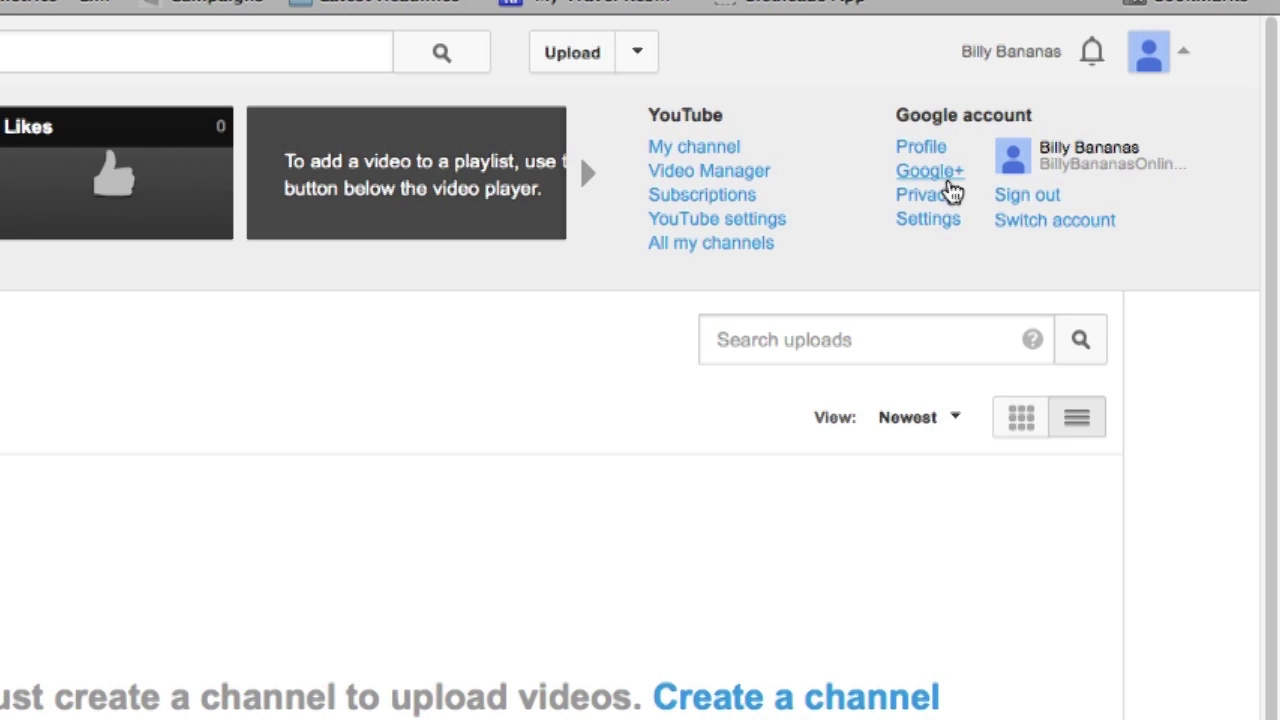
pyautogui.click(1055, 224)
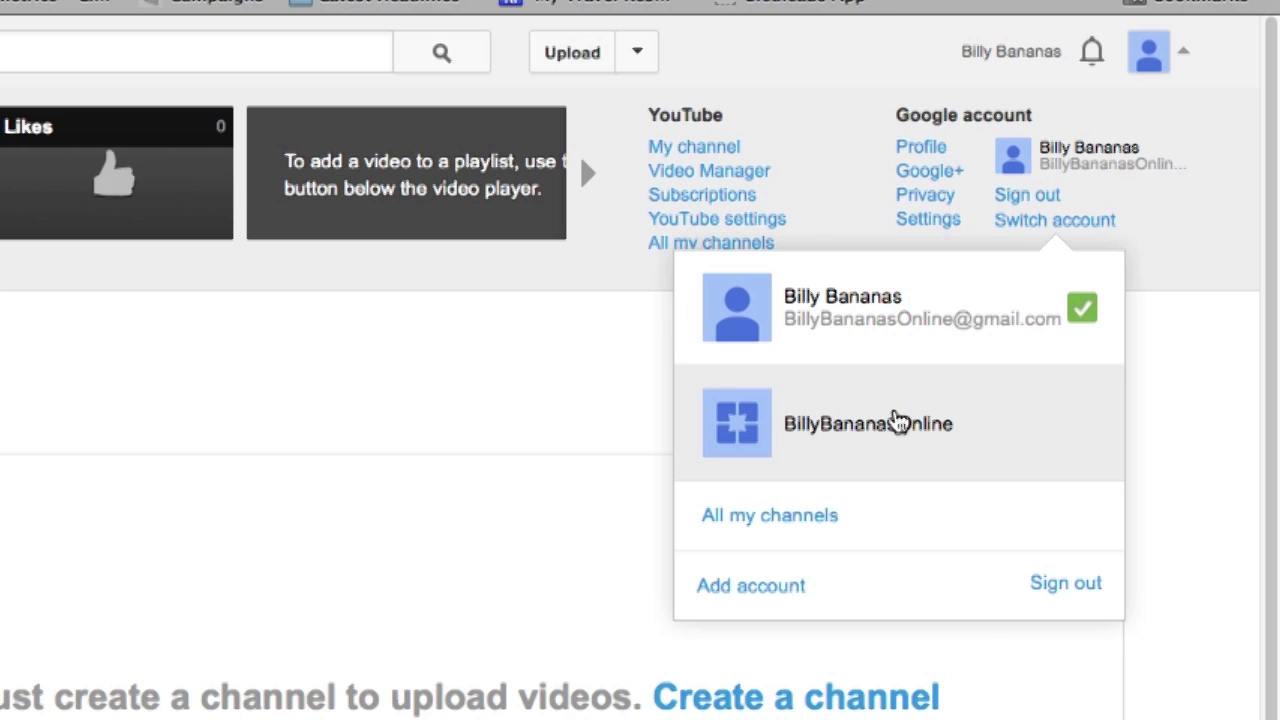
pyautogui.click(897, 423)
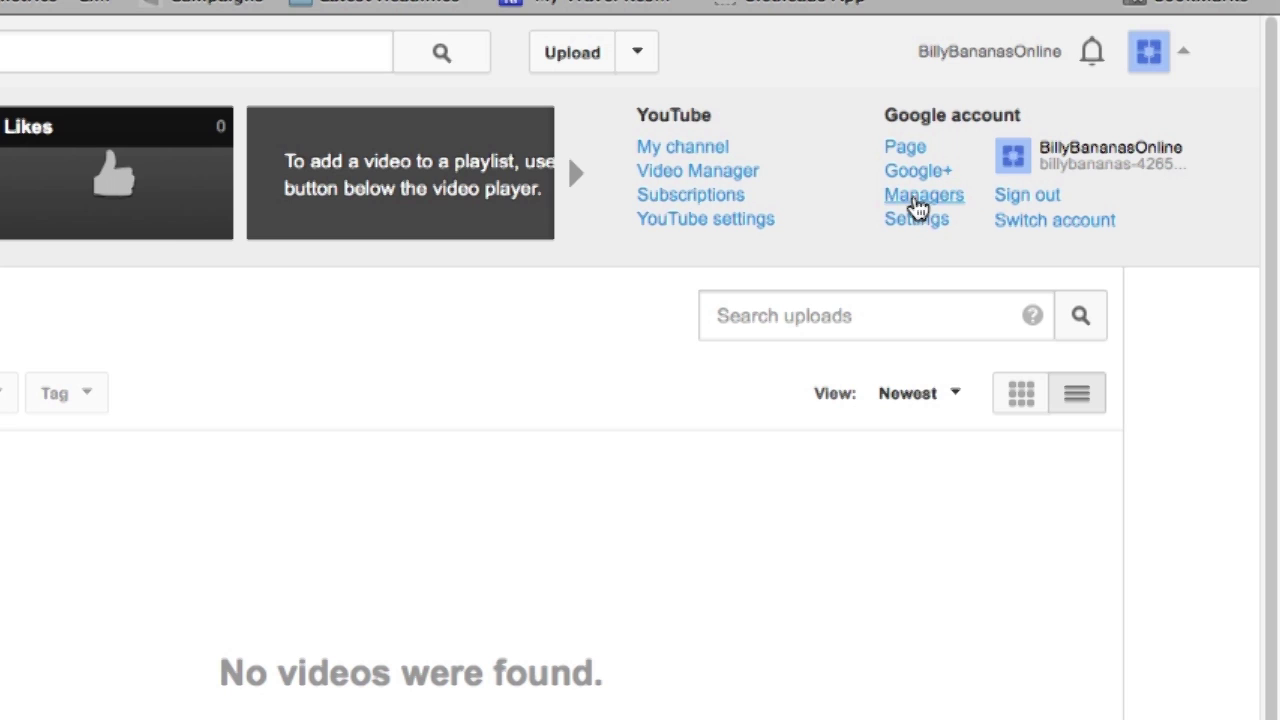
pyautogui.click(916, 198)
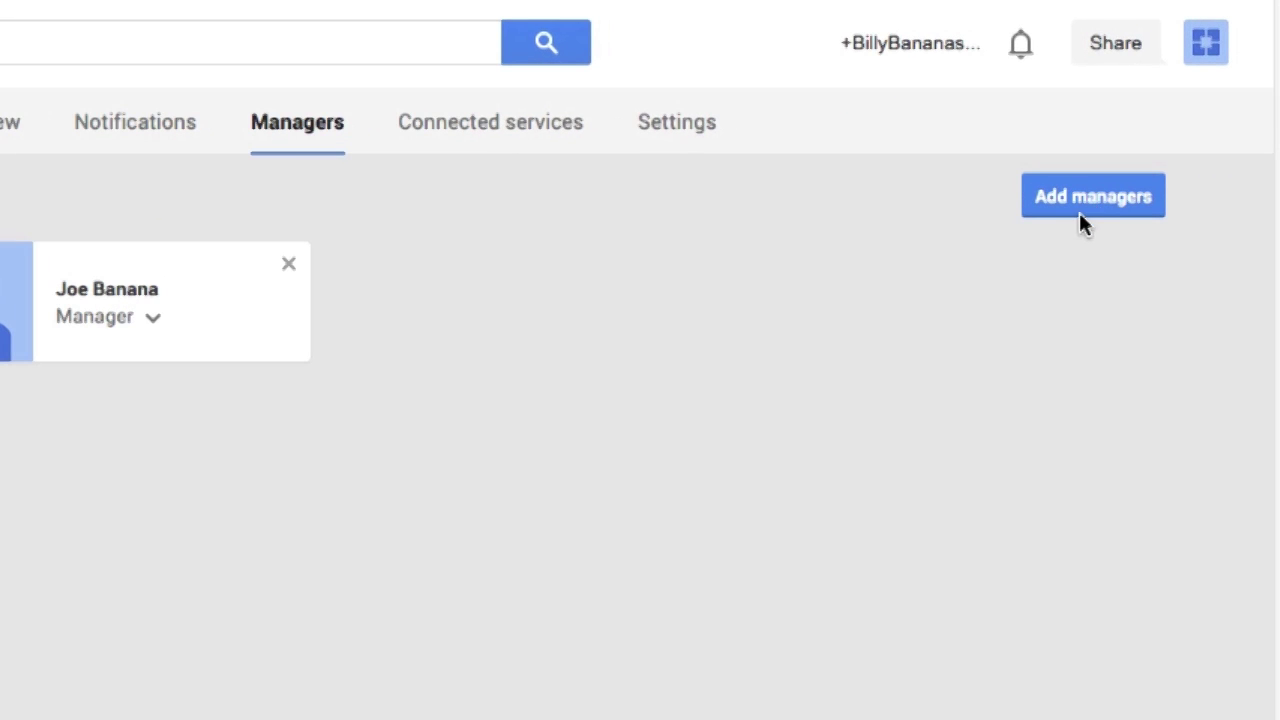
# Step: Invite a new person to the page by e-mail address with the Manager role
pyautogui.click(1081, 212)
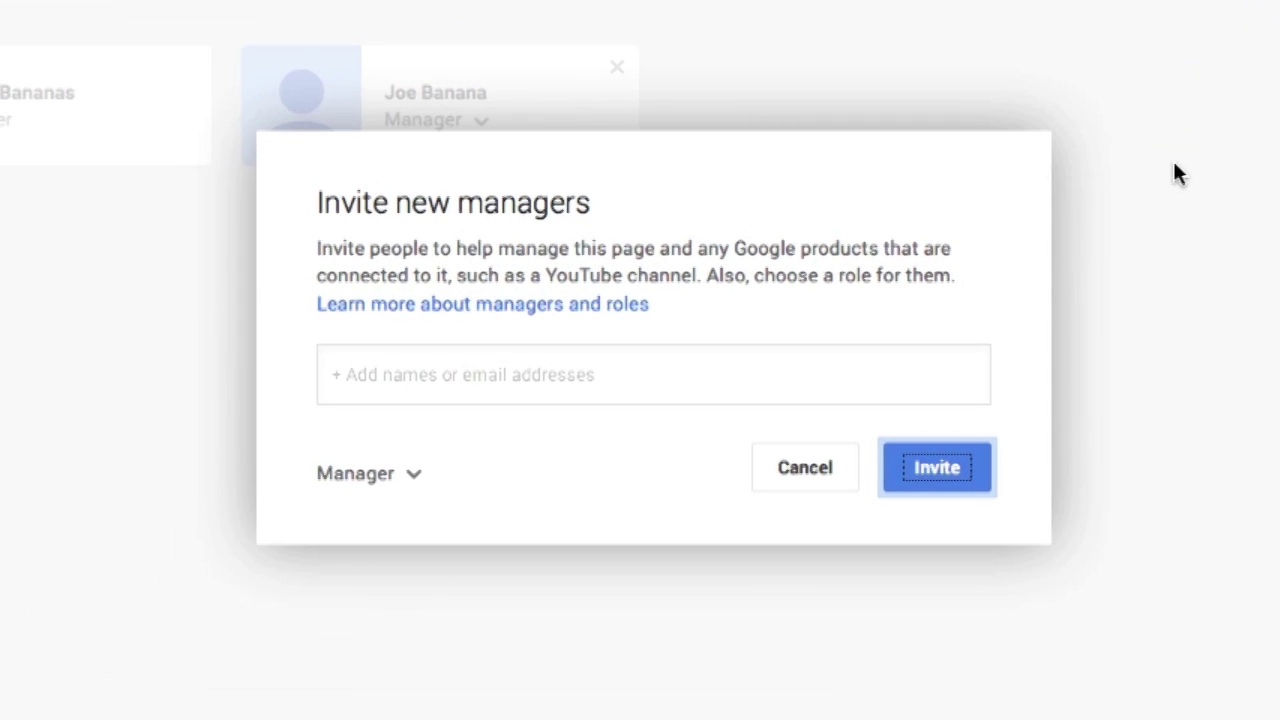
pyautogui.click(481, 376)
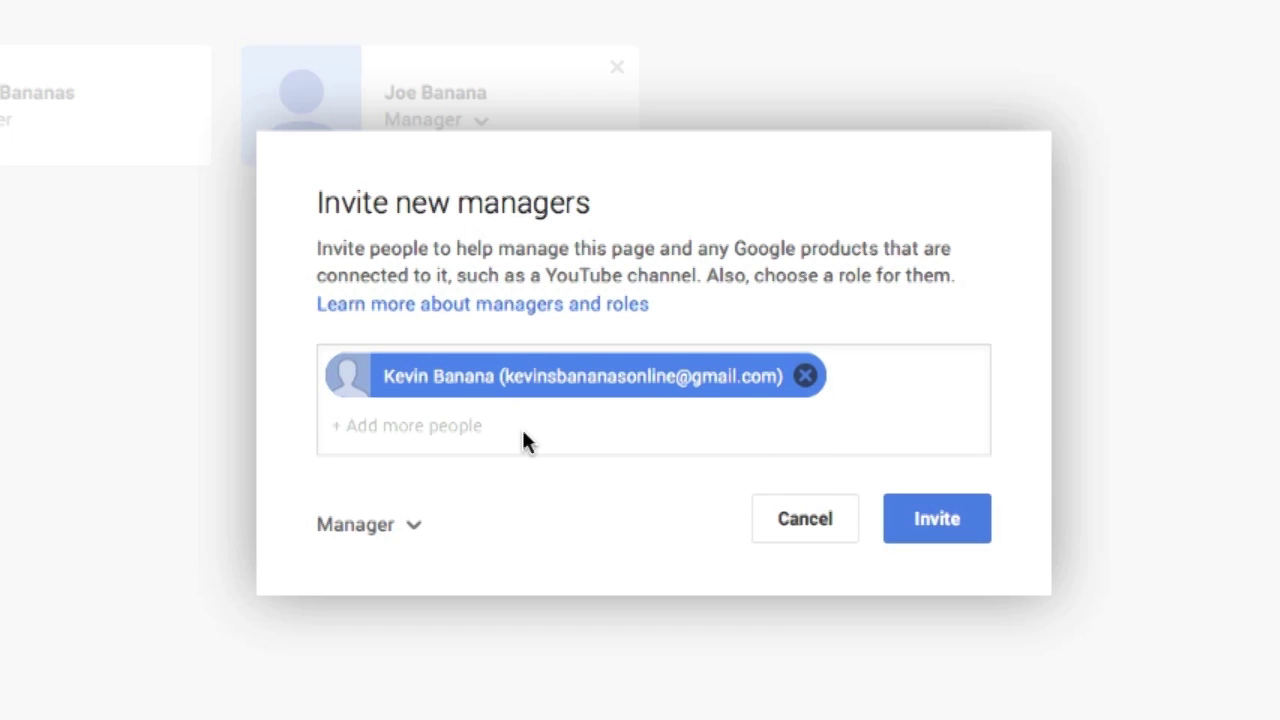
pyautogui.click(934, 517)
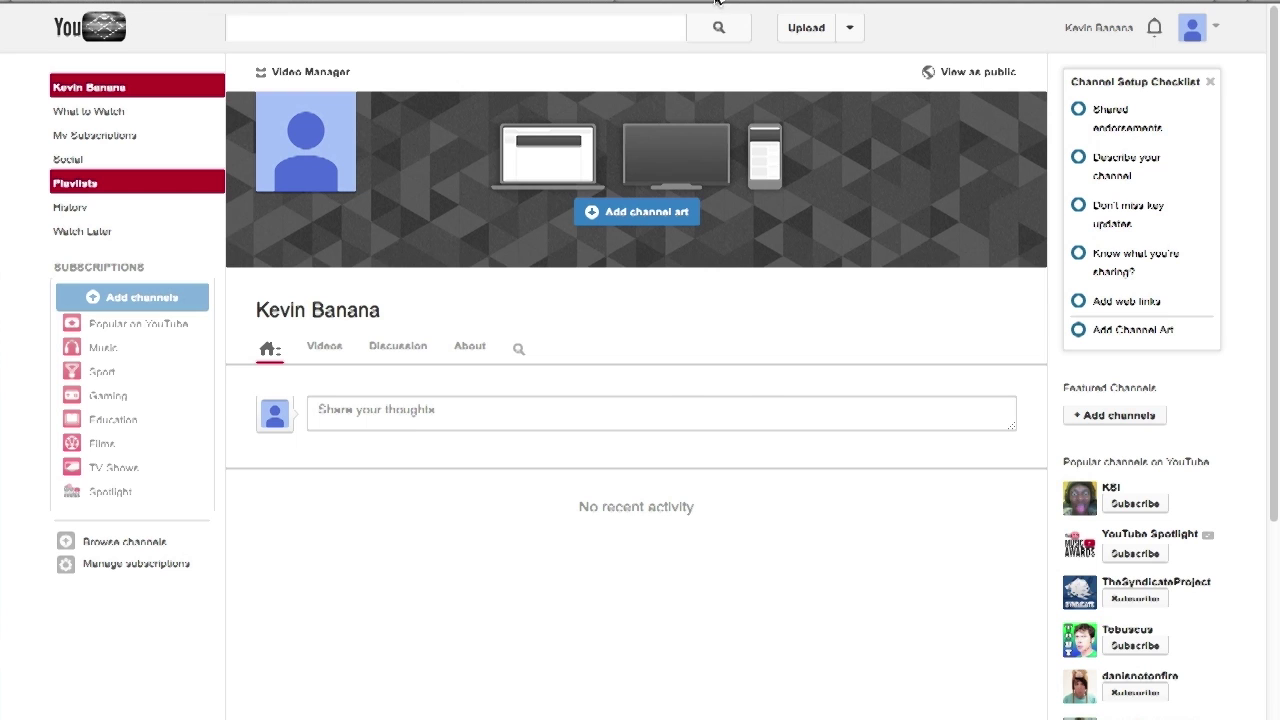
# Step: Switch to the invitee's Gmail and open the Google+ team's manager invitation in the Social category
pyautogui.click(716, 2)
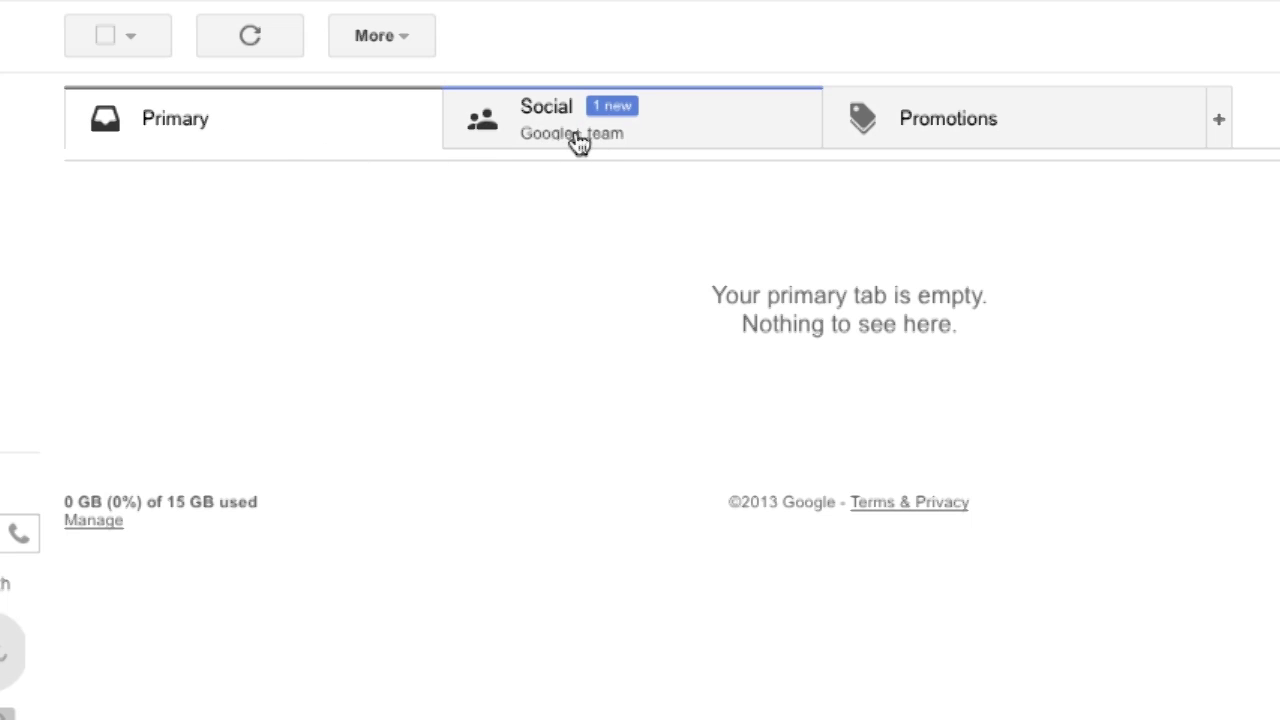
pyautogui.click(578, 142)
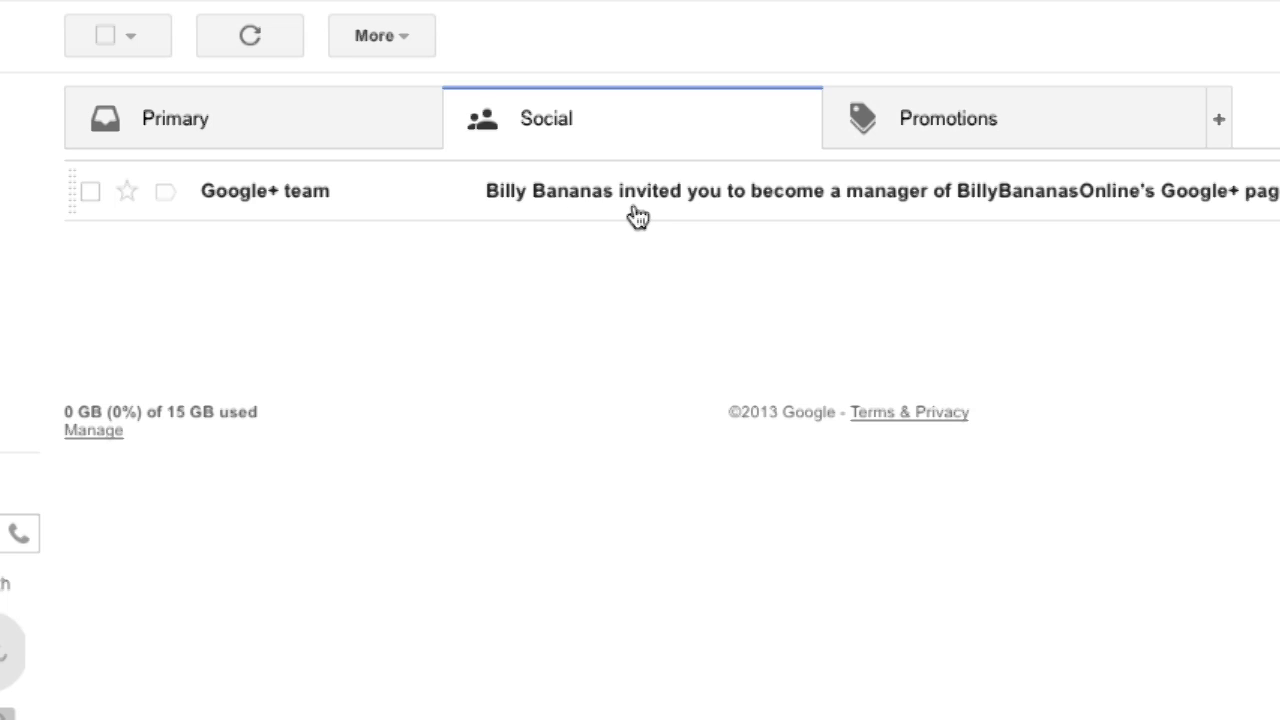
pyautogui.click(697, 195)
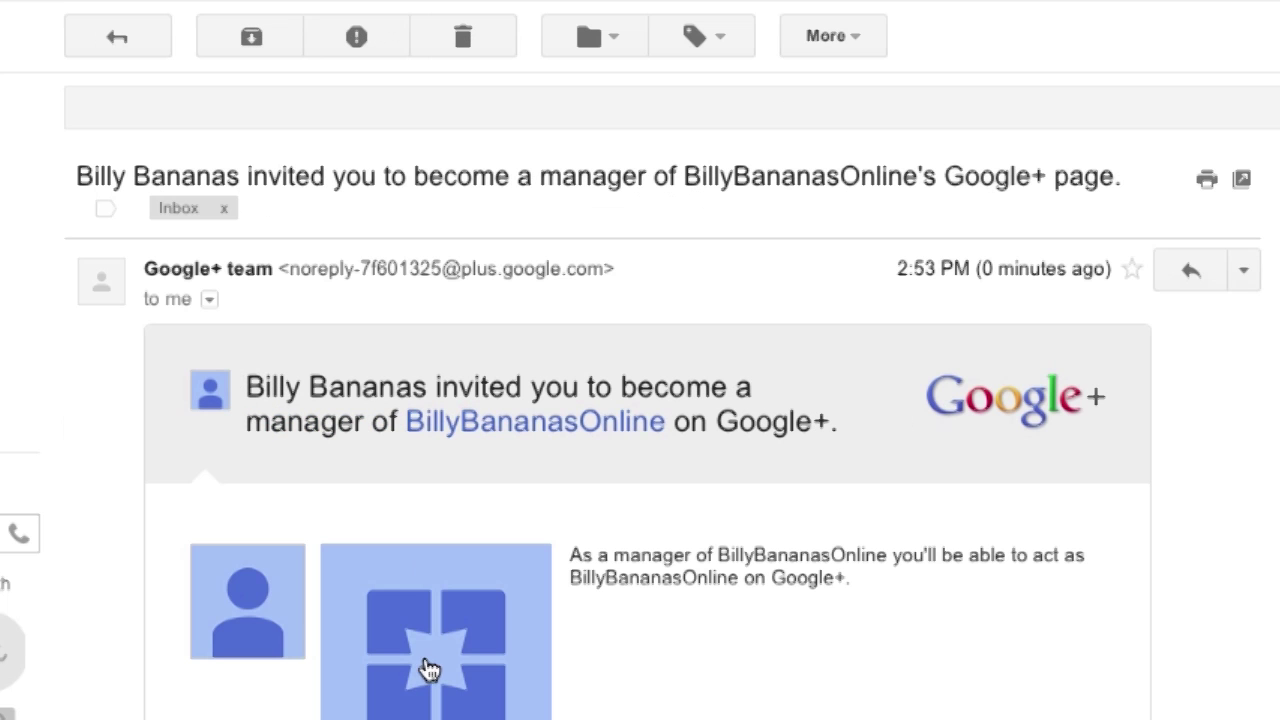
# Step: Accept the invitation to become a manager of BillyBananasOnline from the invitee's account
pyautogui.scroll(-3, 460, 690)
pyautogui.scroll(-1, 483, 713)
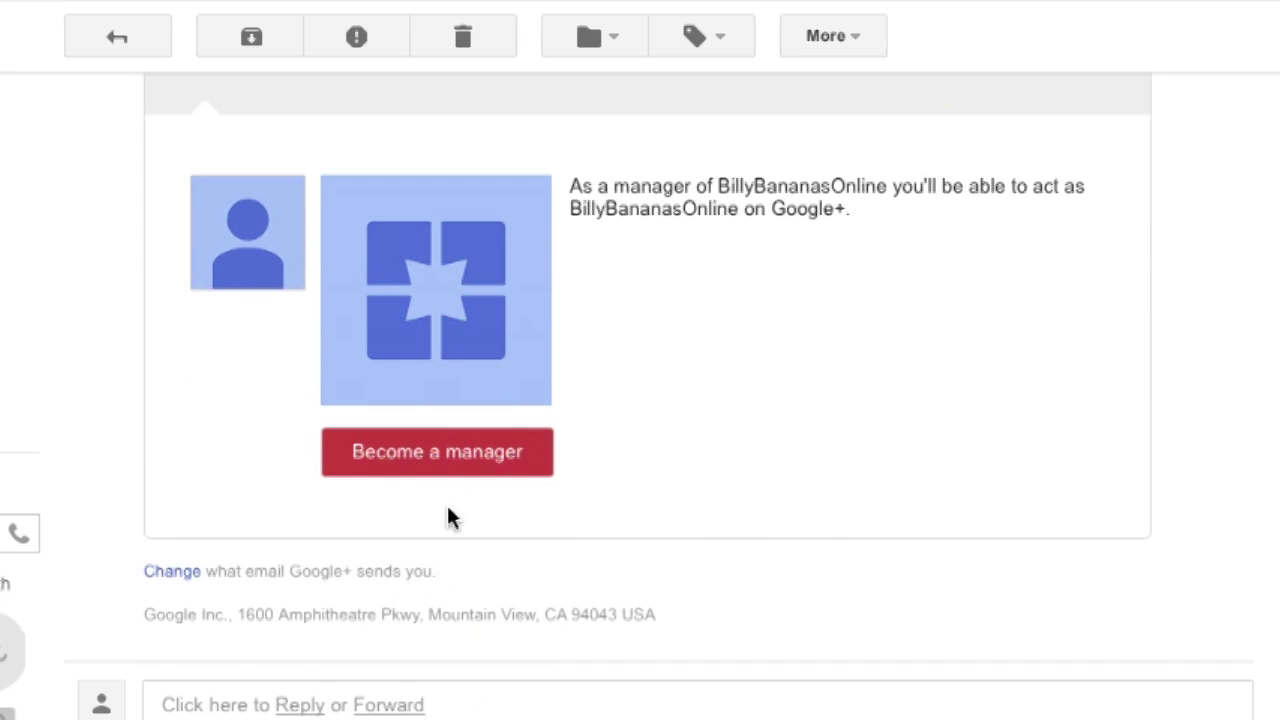
pyautogui.click(414, 458)
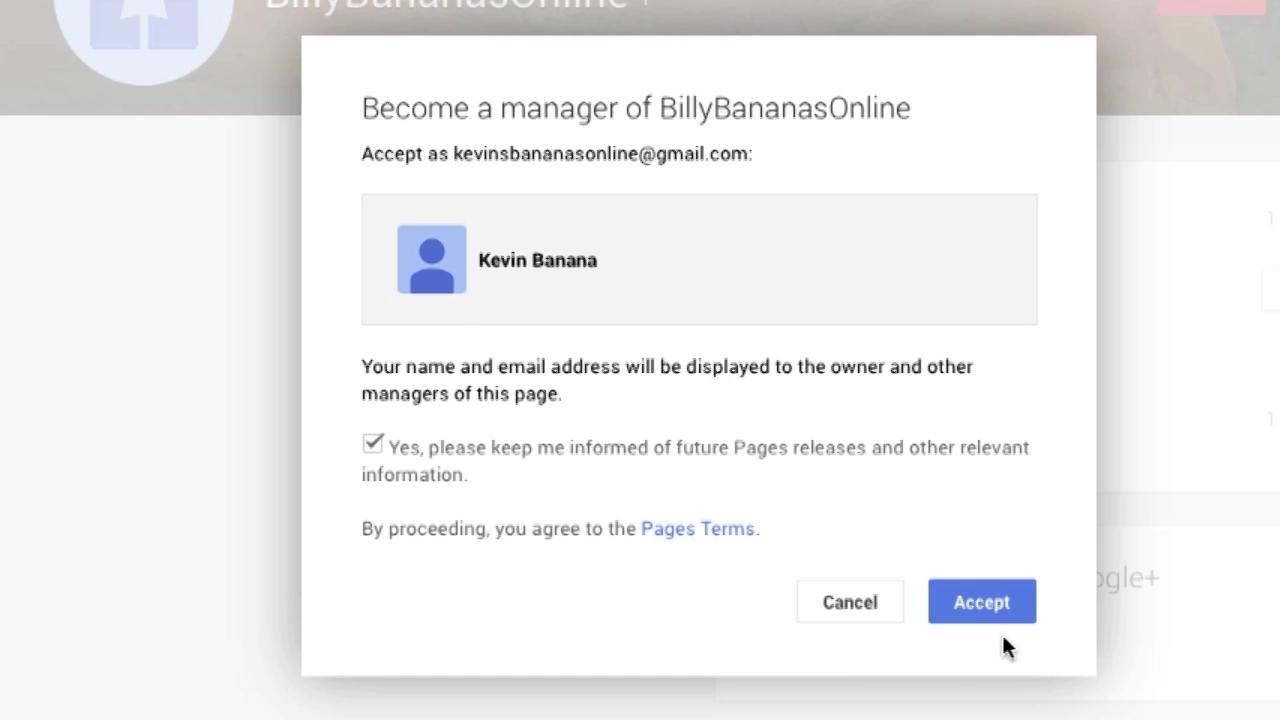
pyautogui.click(980, 603)
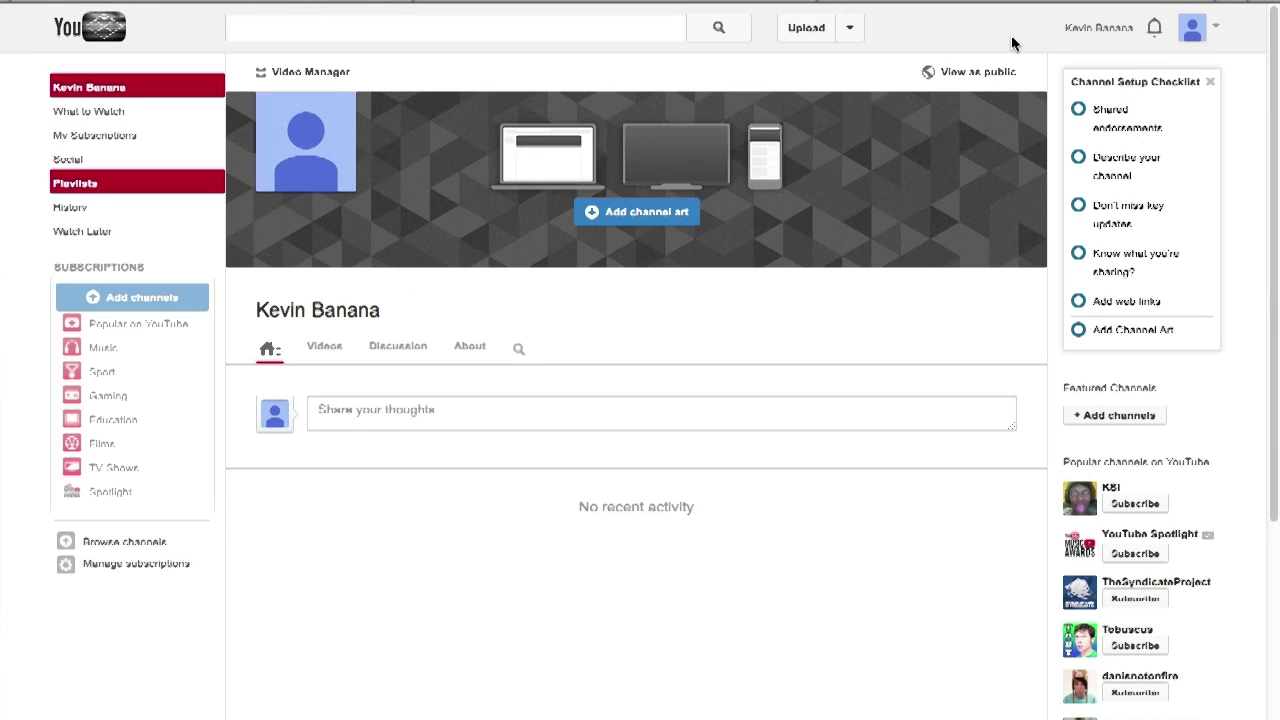
# Step: Check the account options on the invitee's YouTube channel
pyautogui.click(1192, 28)
pyautogui.click(1120, 144)
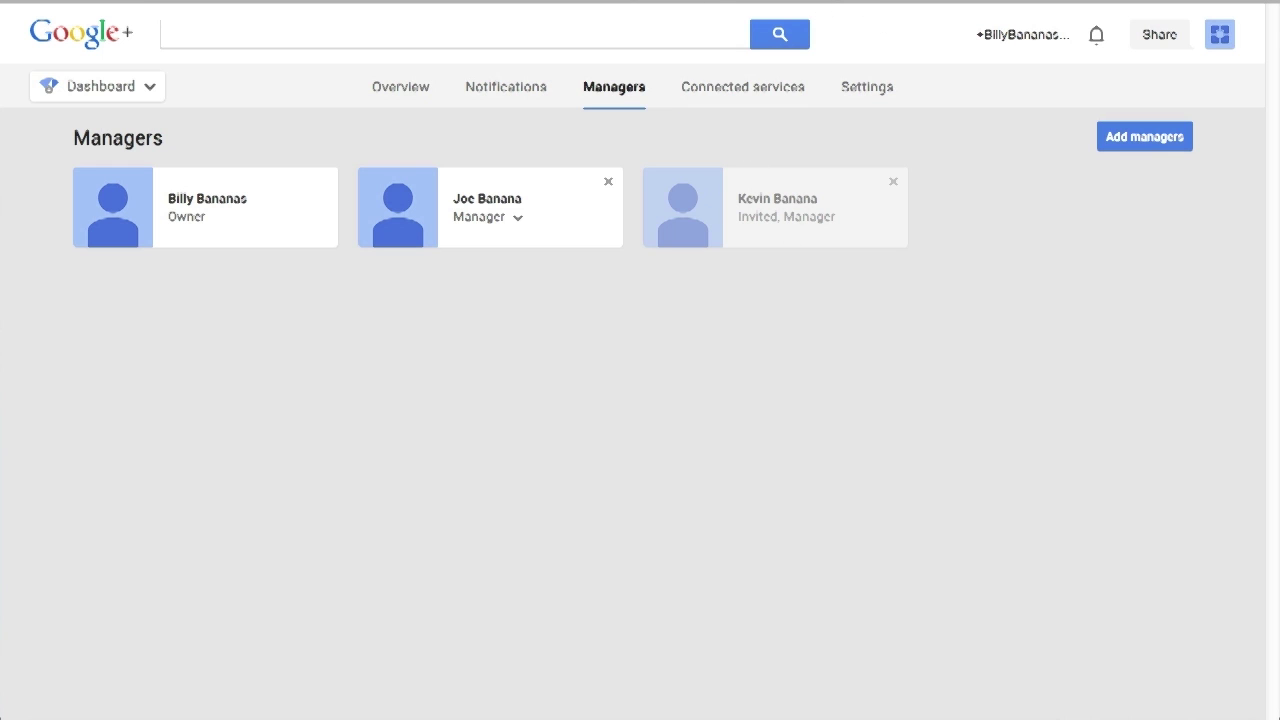
# Step: Refresh the page's managers list and remove the newly added manager from BillyBananasOnline
pyautogui.press('F5')
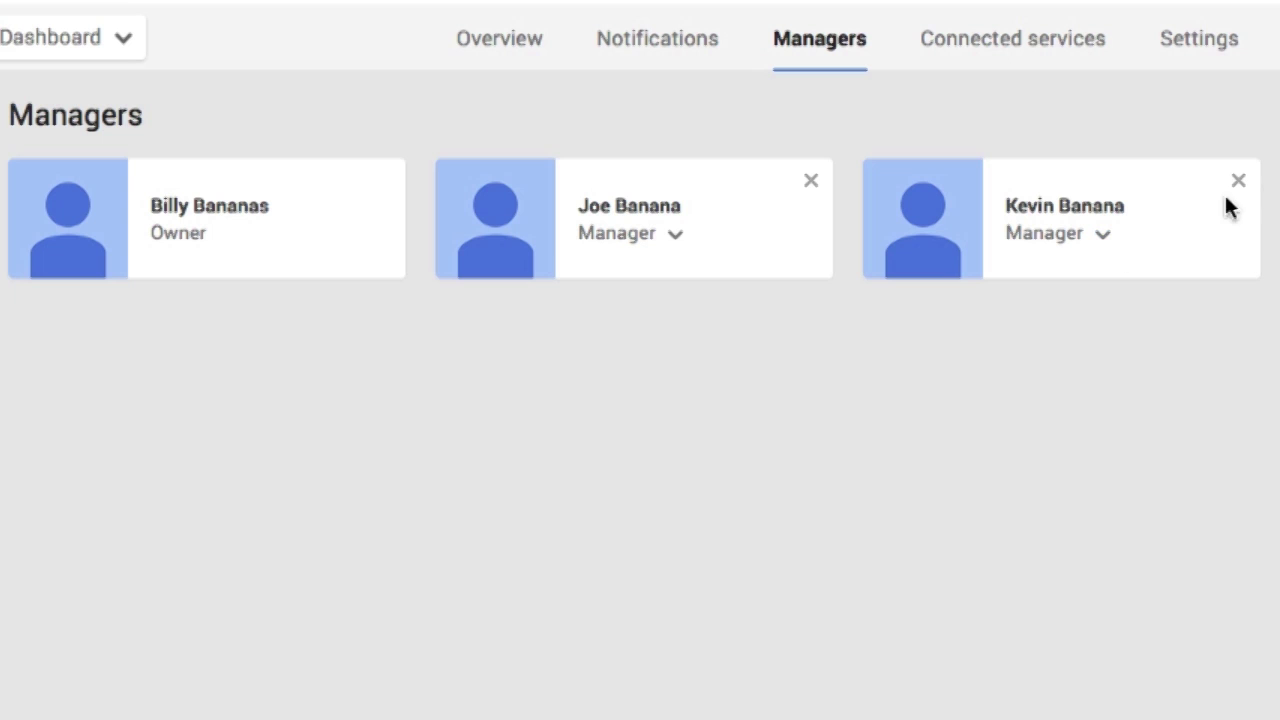
pyautogui.click(1239, 182)
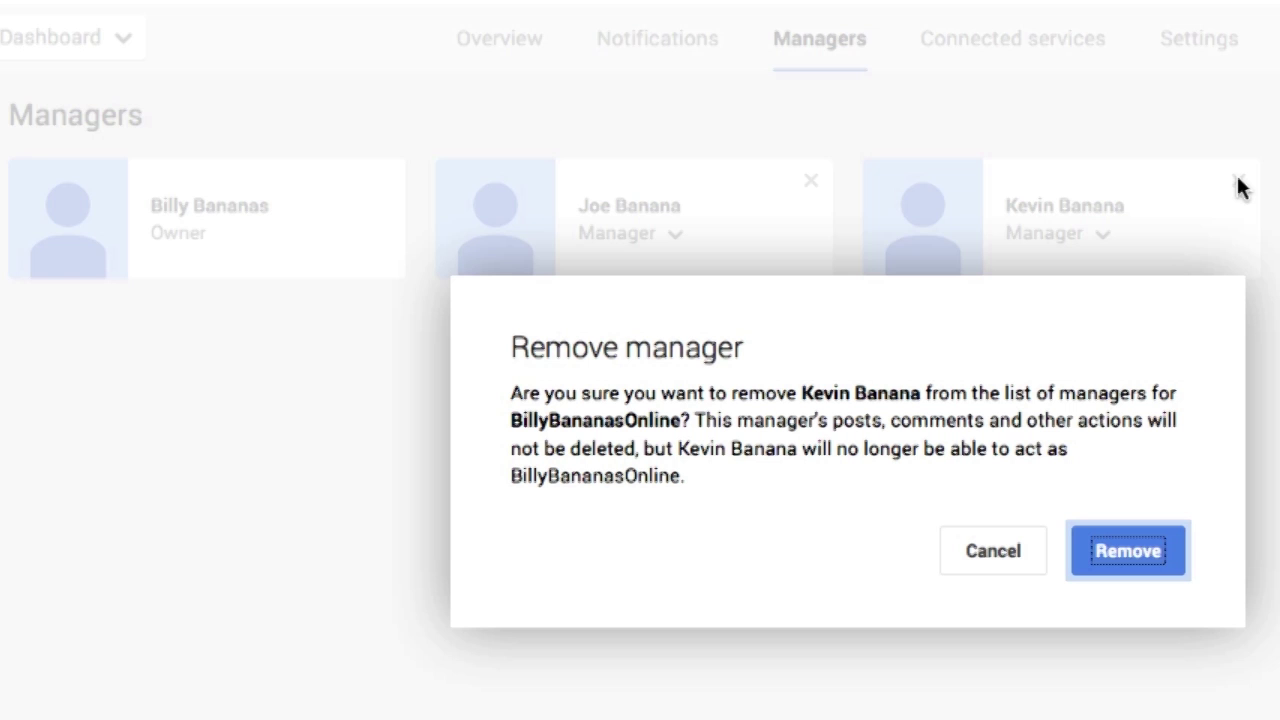
pyautogui.click(1126, 546)
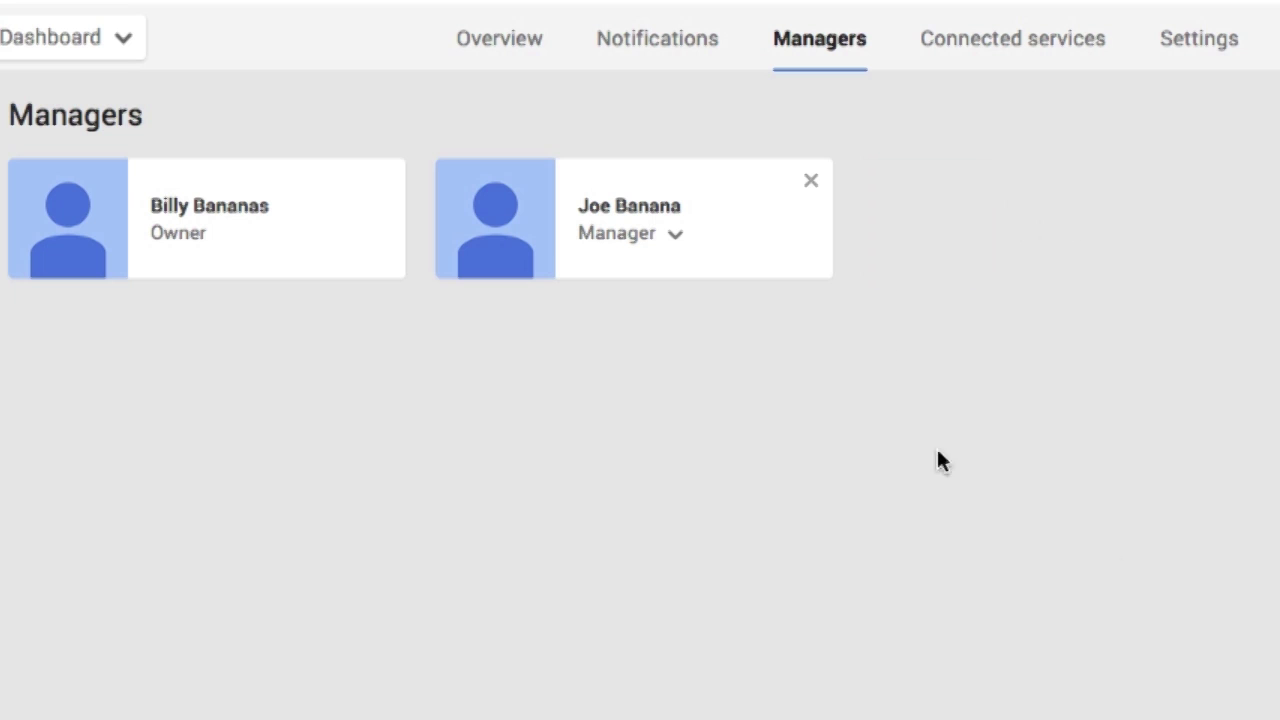
# Step: Examine the role and ownership options available for the remaining manager
pyautogui.click(676, 238)
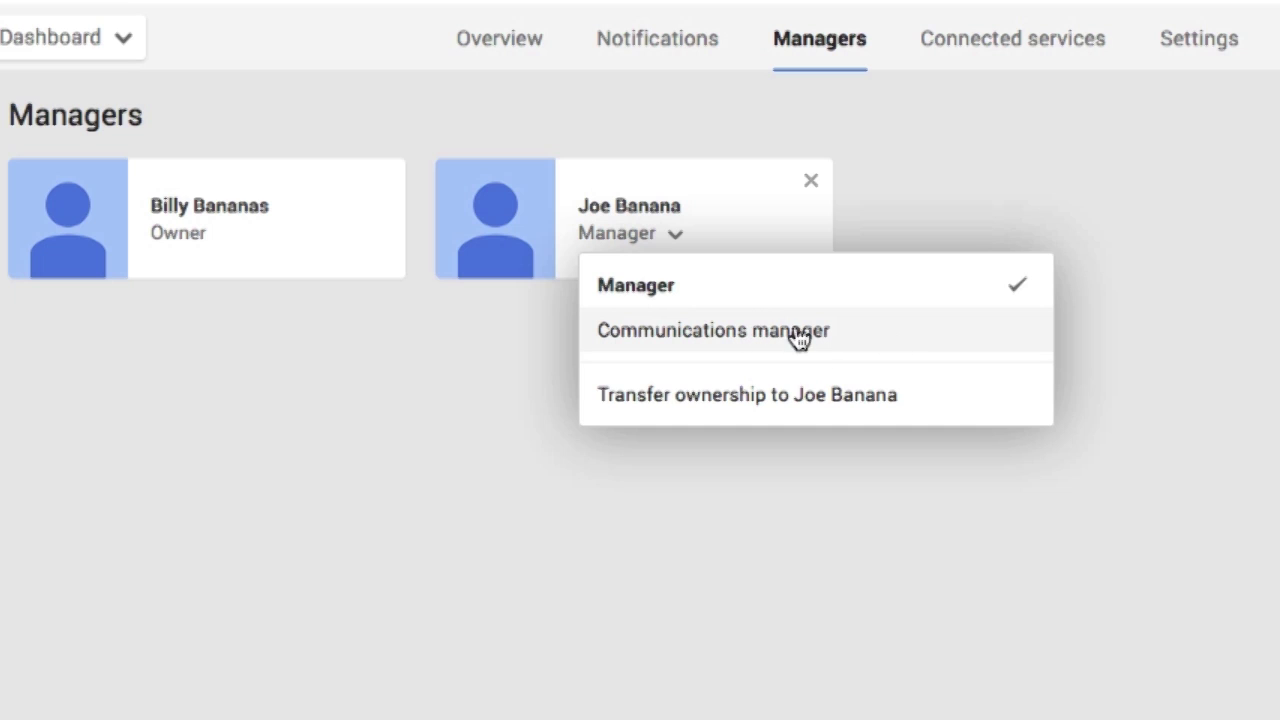
pyautogui.click(1058, 194)
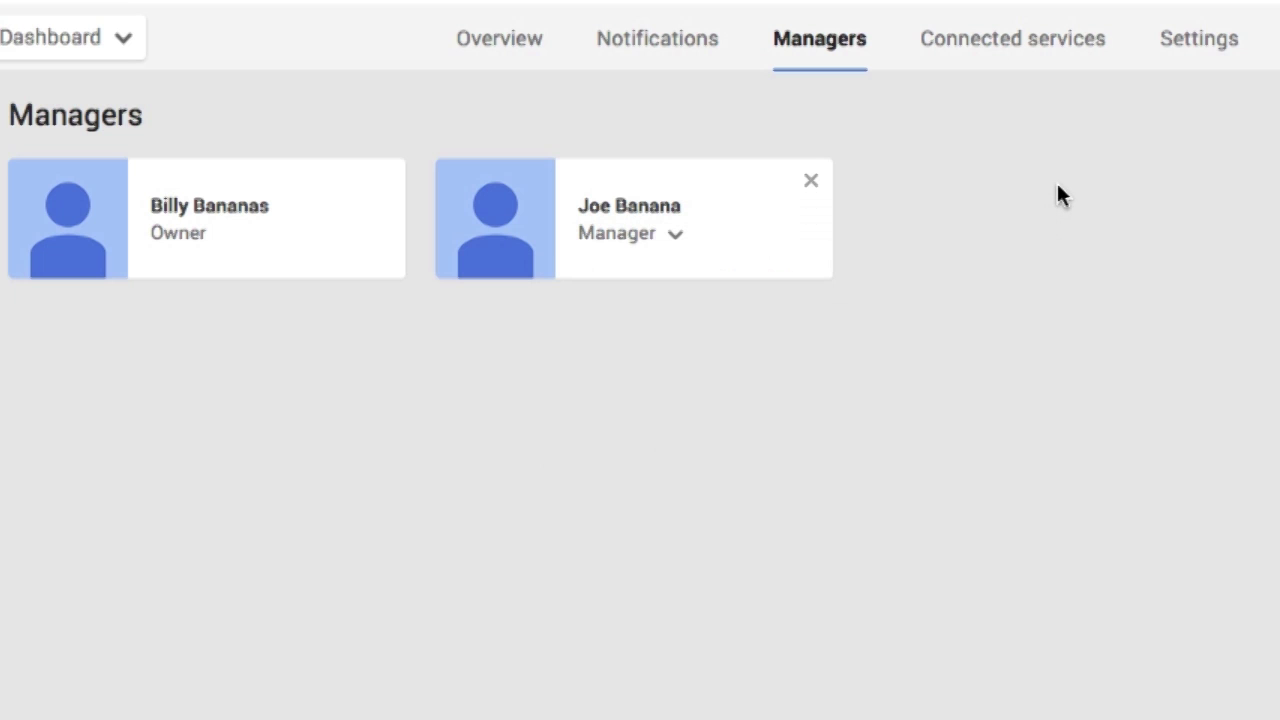